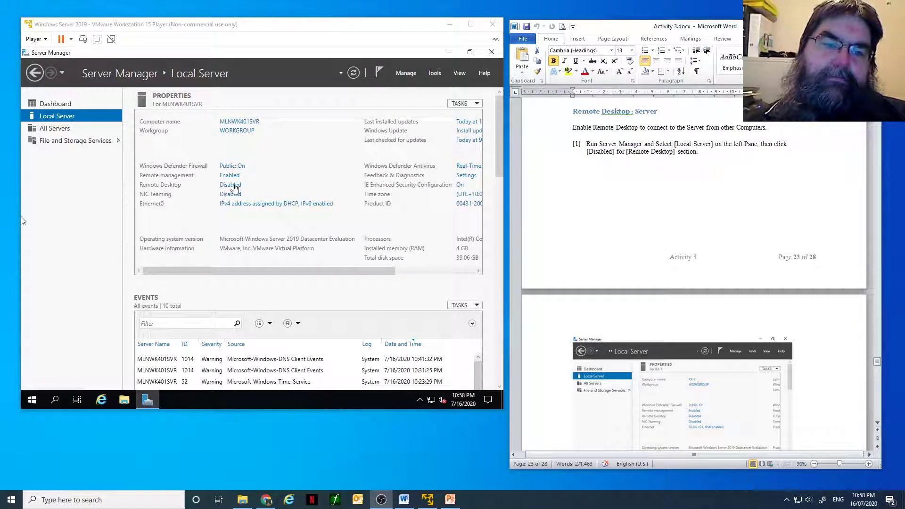
# Step: Open the server's Remote Desktop settings, allow remote connections to this computer and accept the firewall exception
pyautogui.click(235, 188)
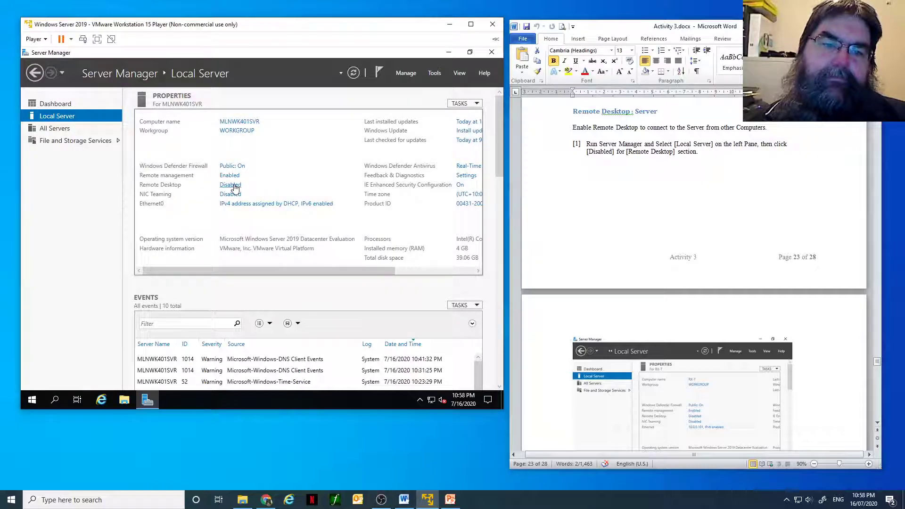
pyautogui.click(234, 186)
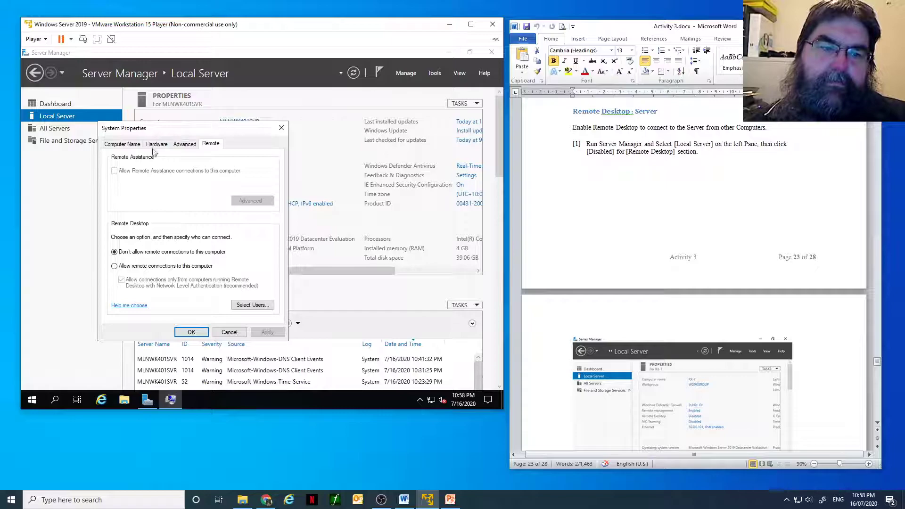
pyautogui.click(114, 266)
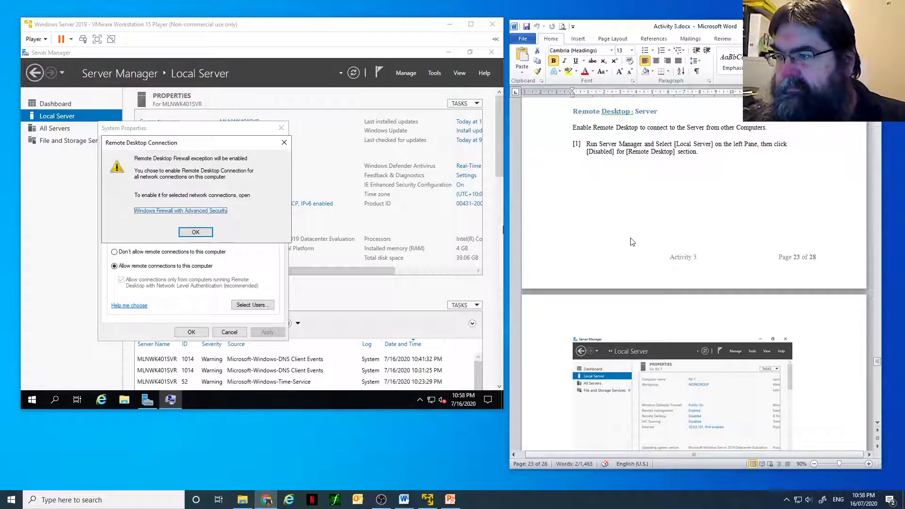
pyautogui.click(201, 236)
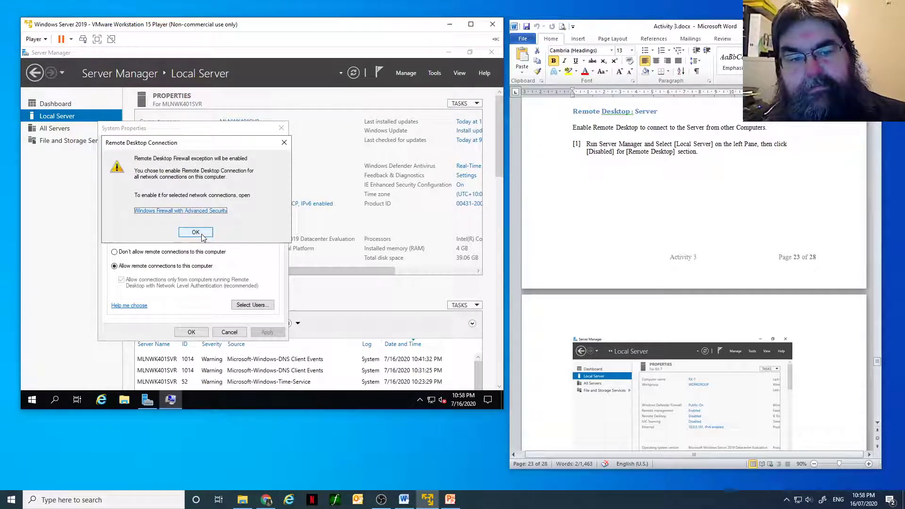
pyautogui.click(203, 235)
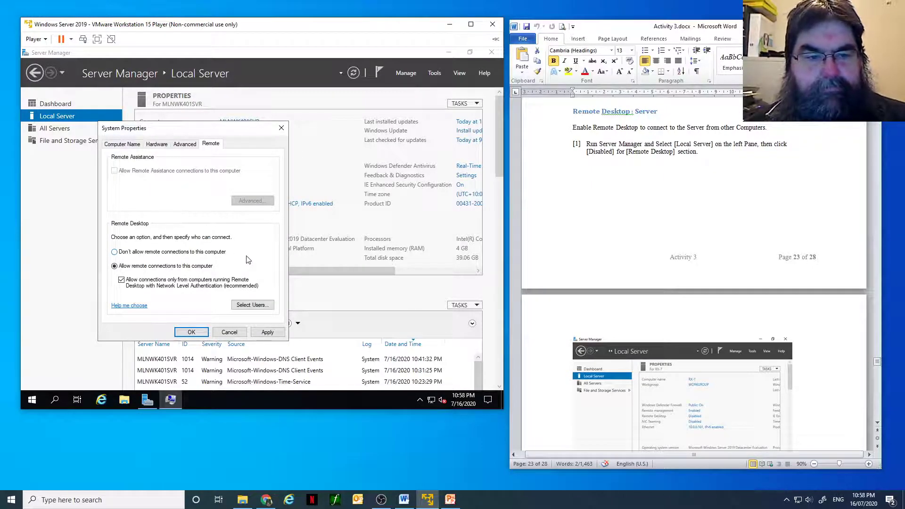
# Step: Try to add "Administors" to the users permitted to connect through Remote Desktop
pyautogui.click(253, 305)
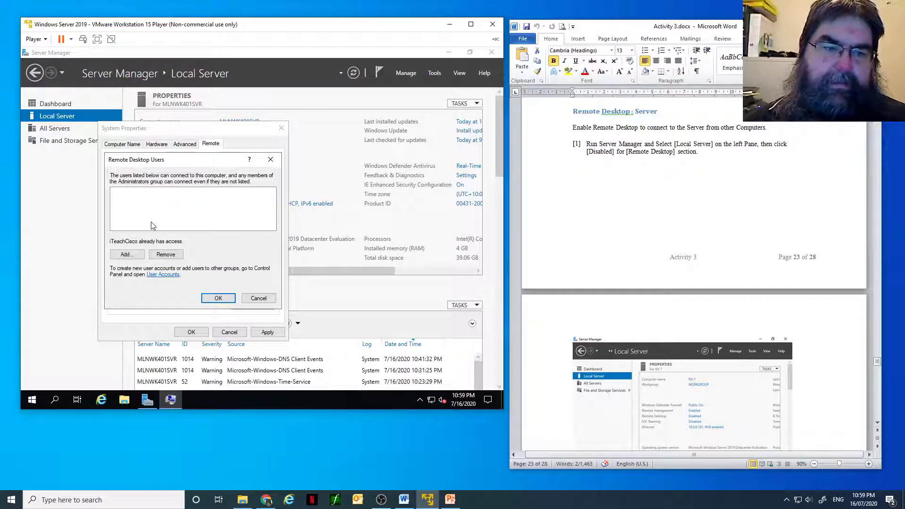
pyautogui.click(133, 255)
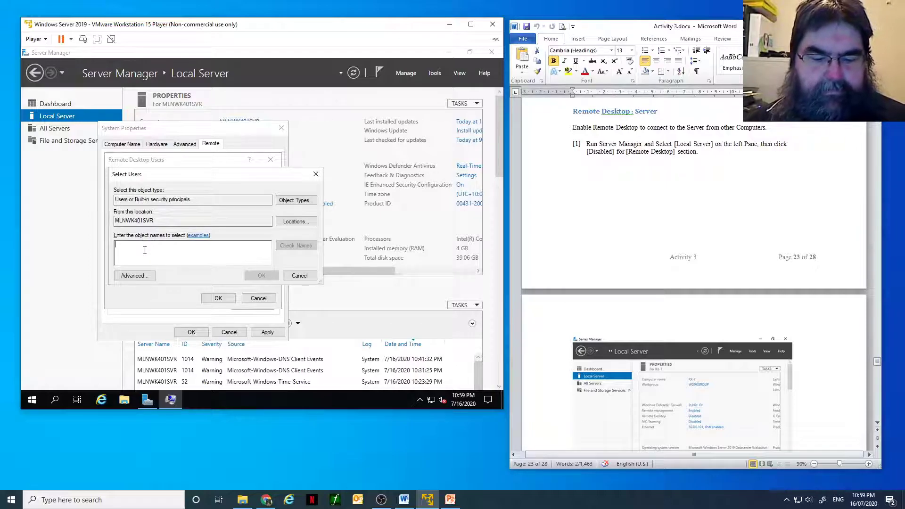
pyautogui.write('Ad')
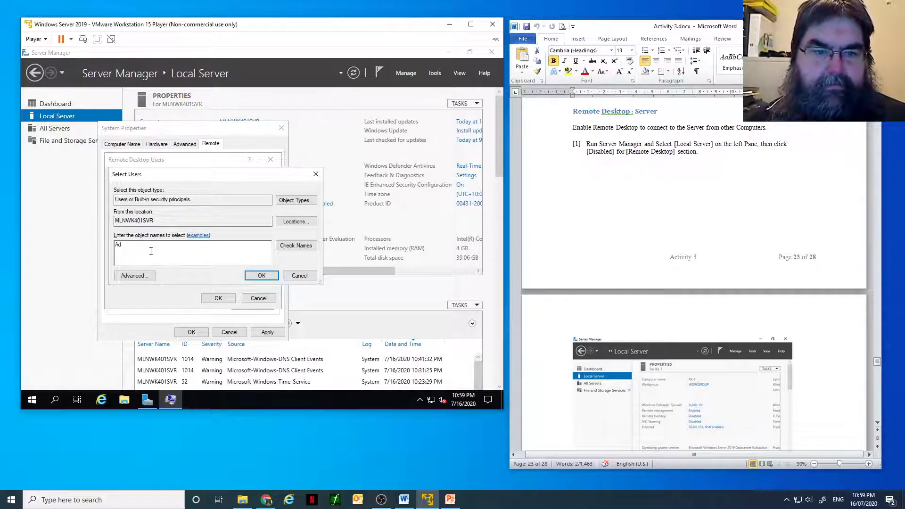
pyautogui.write('min')
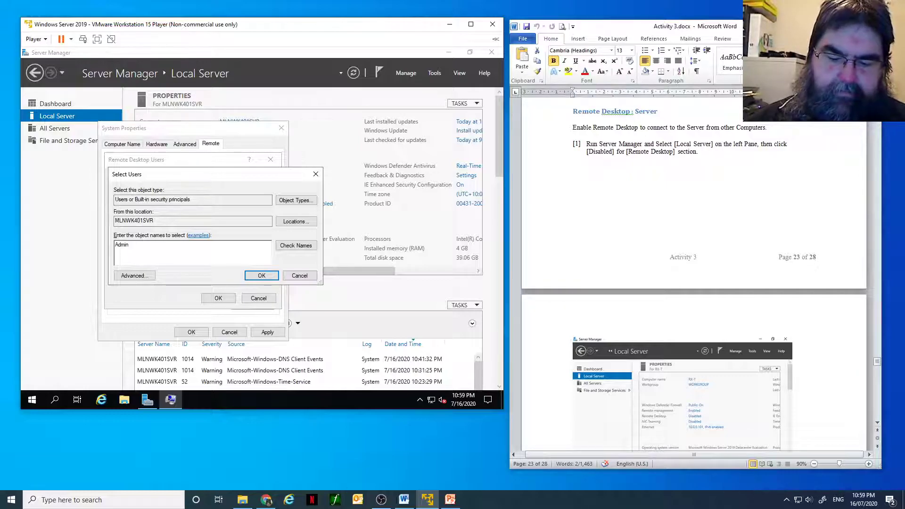
pyautogui.write('ist')
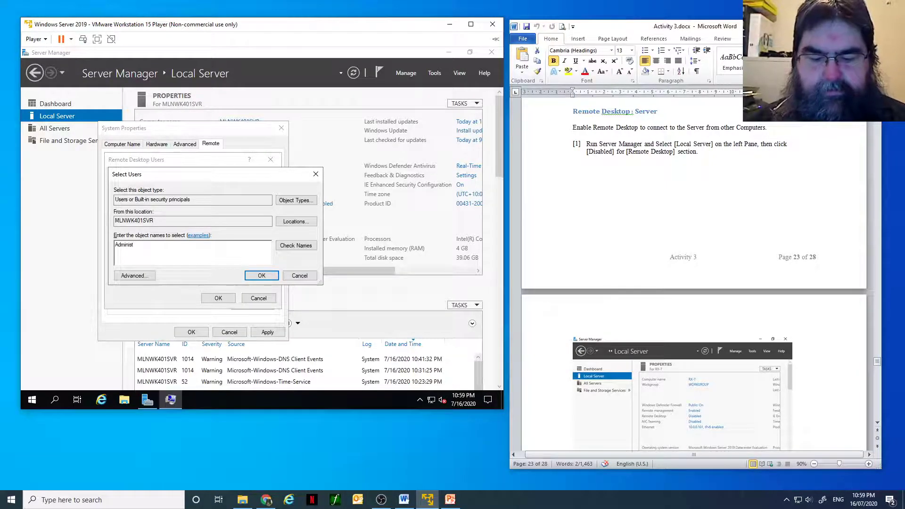
pyautogui.write('ors')
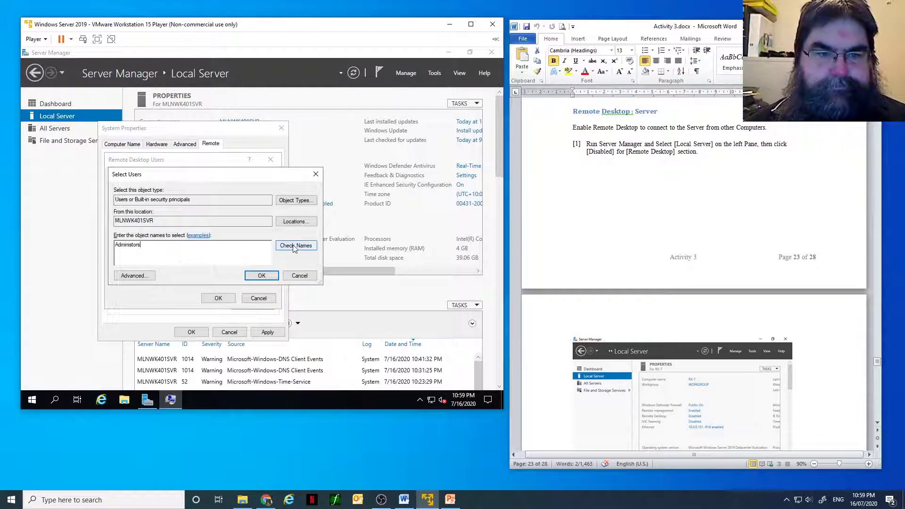
pyautogui.click(293, 245)
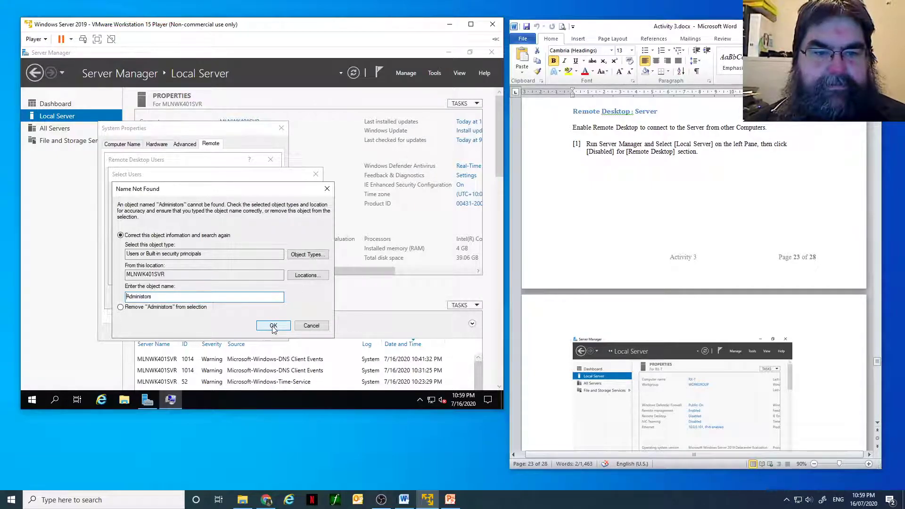
pyautogui.click(310, 325)
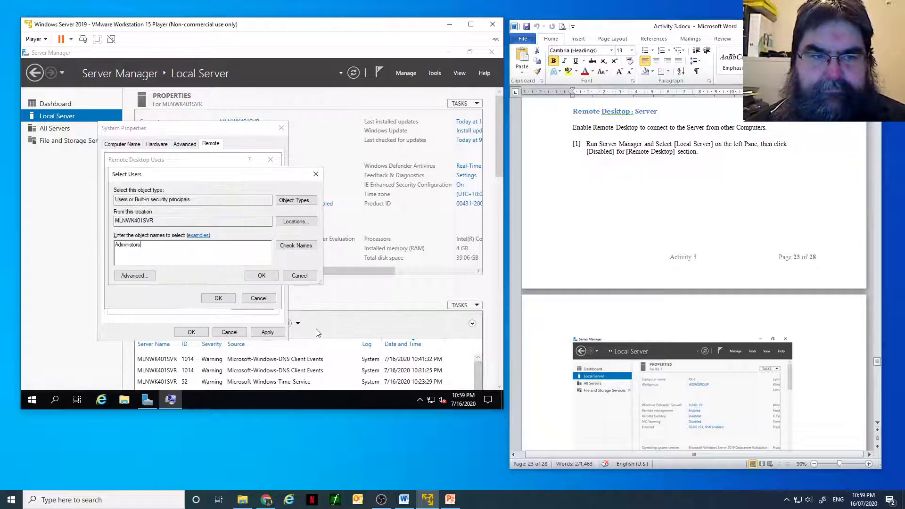
pyautogui.click(315, 174)
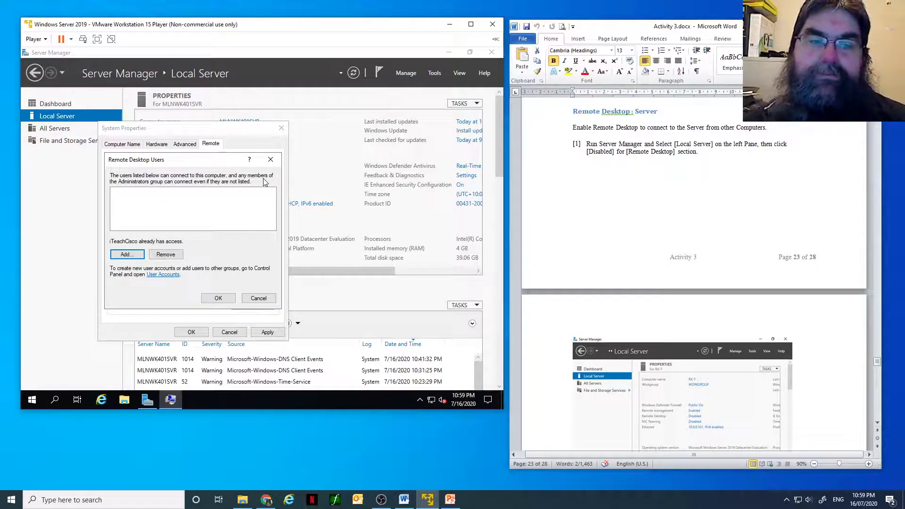
pyautogui.click(222, 301)
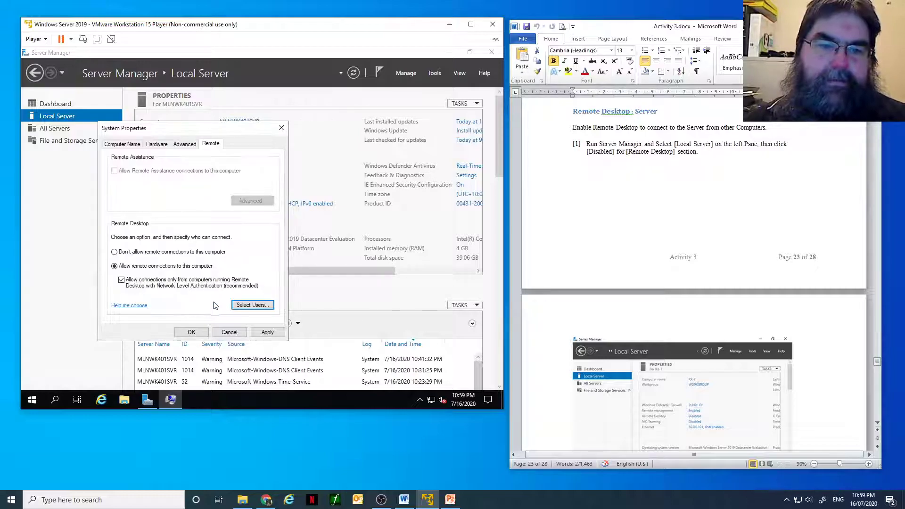
# Step: Apply the remote connection setting, and reopen the Remote Desktop properties to check it
pyautogui.click(266, 332)
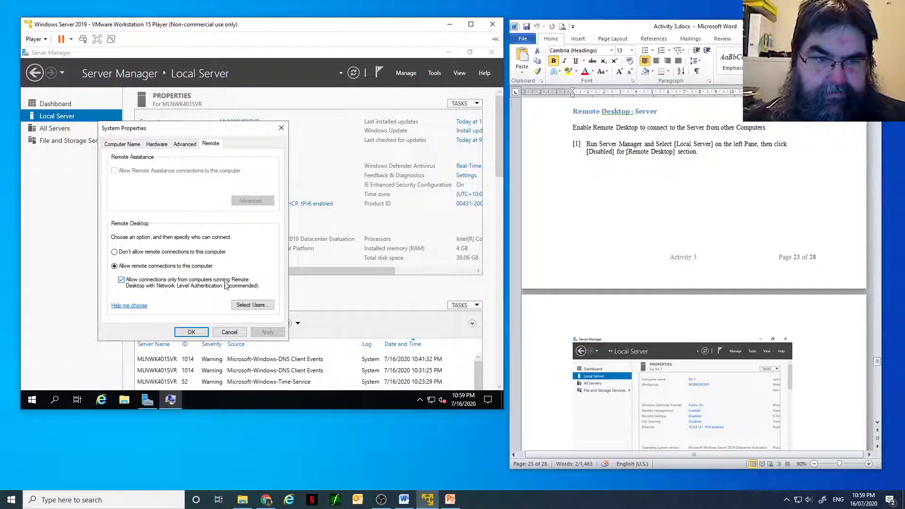
pyautogui.click(192, 333)
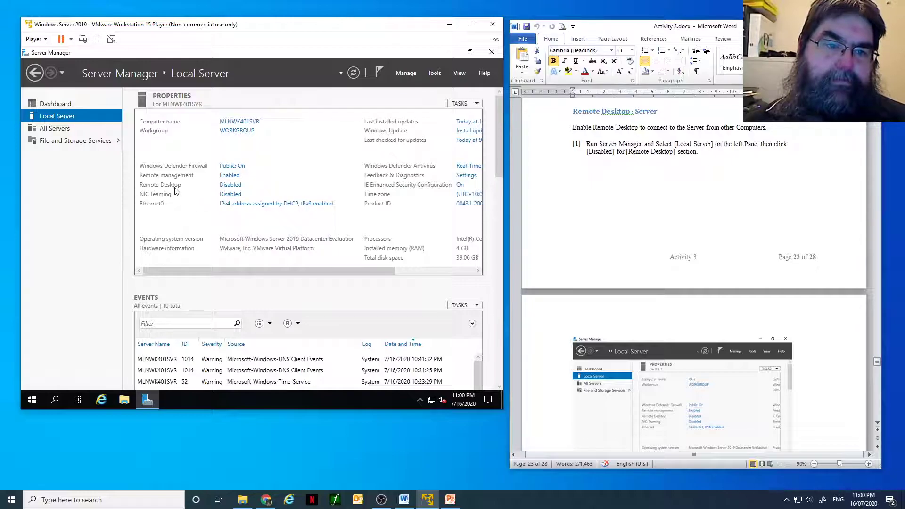
pyautogui.click(225, 185)
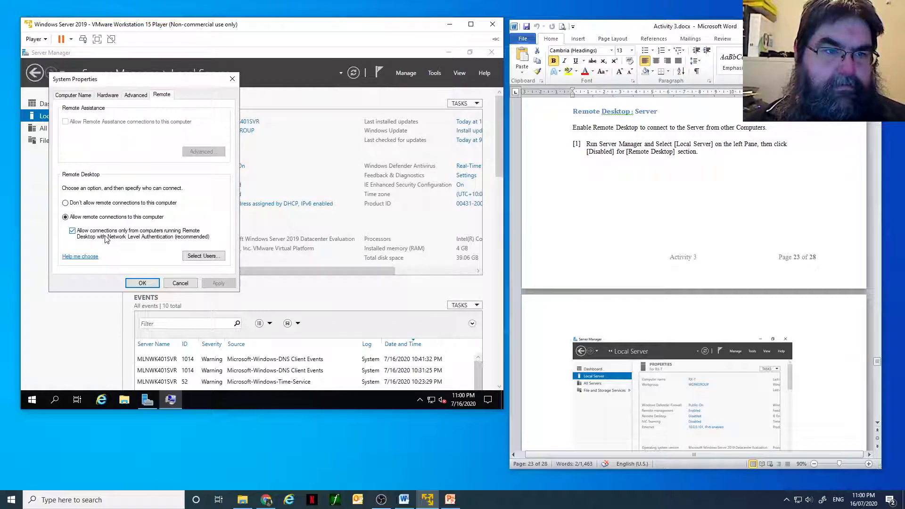
pyautogui.click(151, 285)
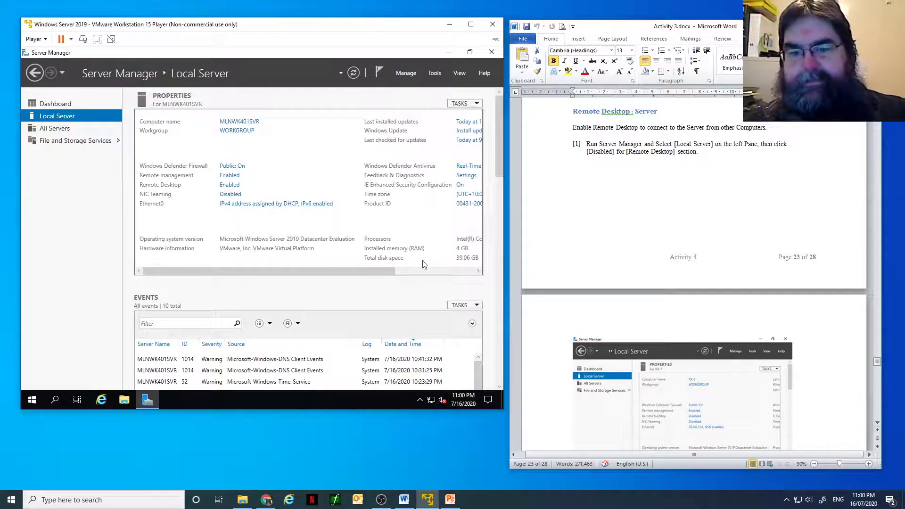
# Step: Switch to the Activity 3 document in Word and read on to the first two Remote Desktop: Client instructions
pyautogui.click(720, 215)
pyautogui.scroll(-3, 784, 222)
pyautogui.scroll(-10, 784, 222)
pyautogui.scroll(-7, 704, 255)
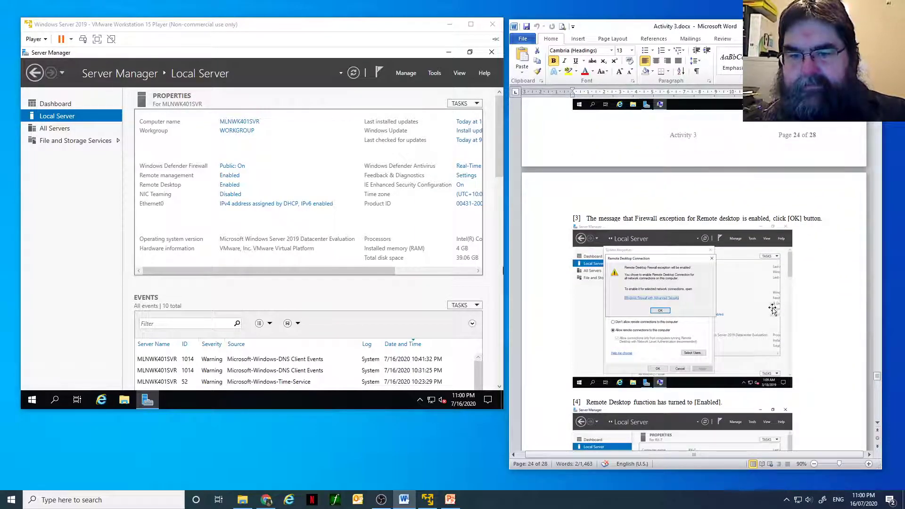
pyautogui.scroll(-7, 766, 310)
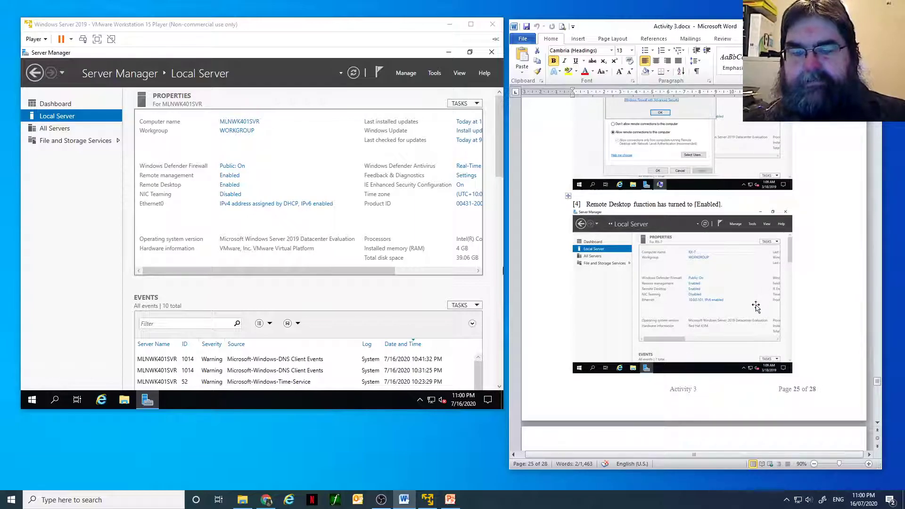
pyautogui.scroll(-7, 755, 306)
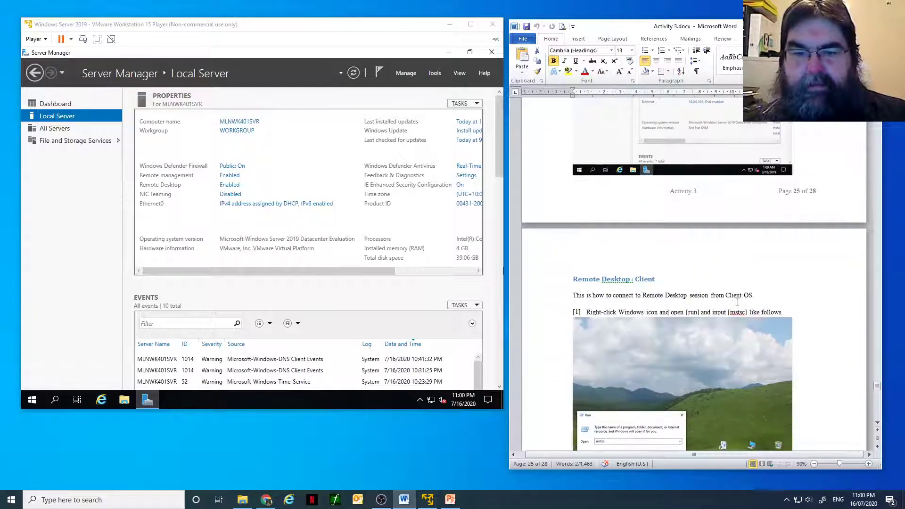
pyautogui.scroll(-6, 737, 302)
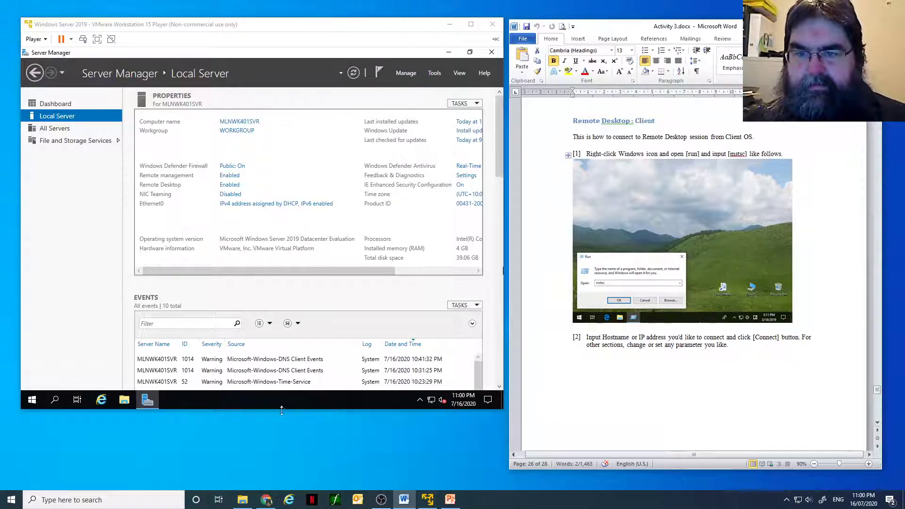
# Step: Launch Remote Desktop Connection on the host computer by running mstsc, and place its window over the Word document
pyautogui.click(64, 502)
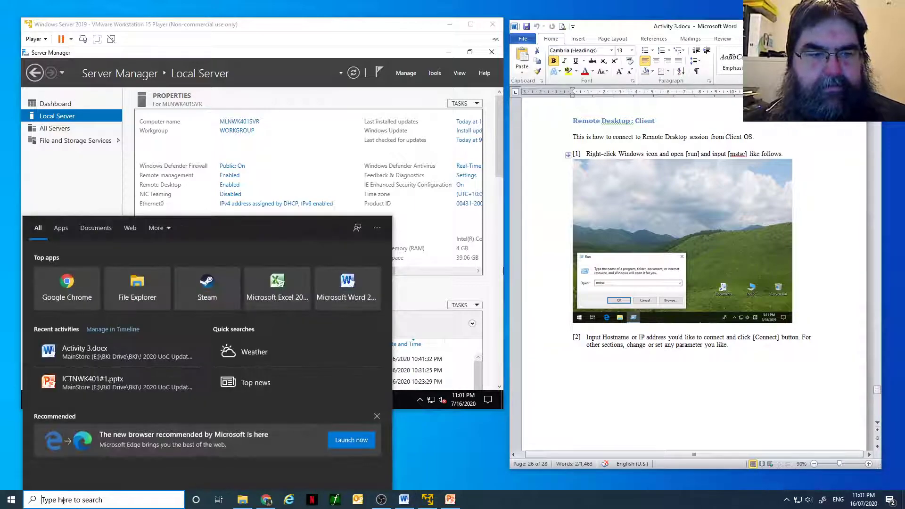
pyautogui.write('run')
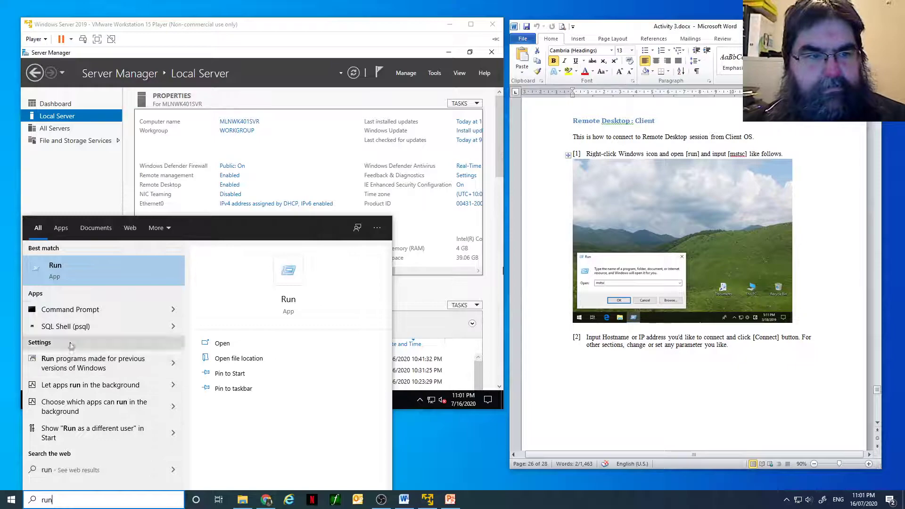
pyautogui.click(72, 277)
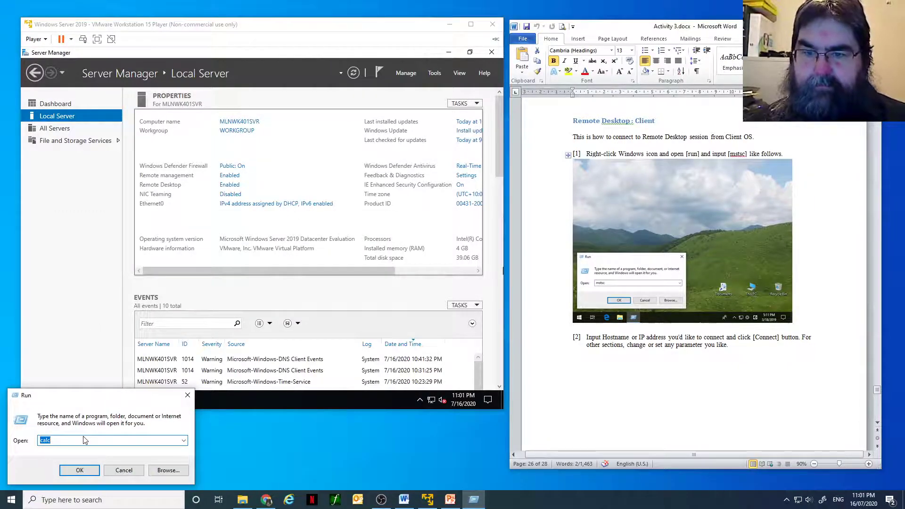
pyautogui.write('ms')
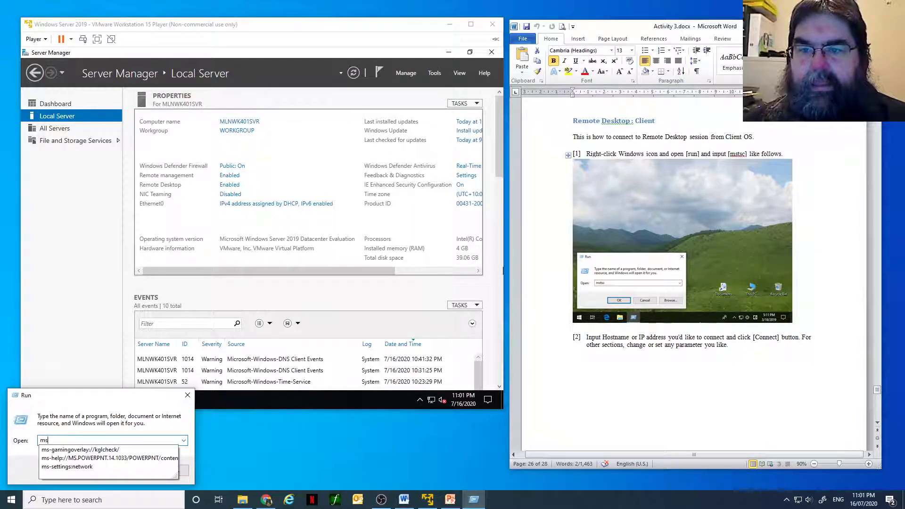
pyautogui.write('tsc')
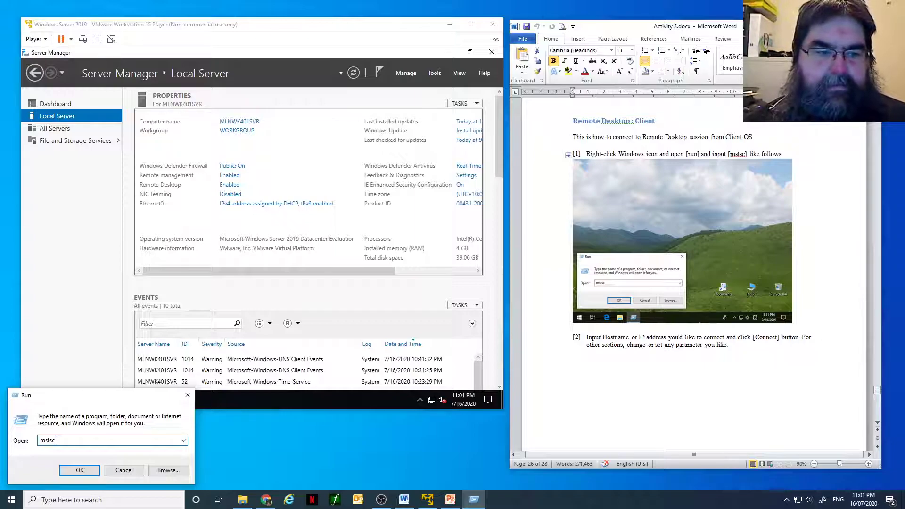
pyautogui.press('Return')
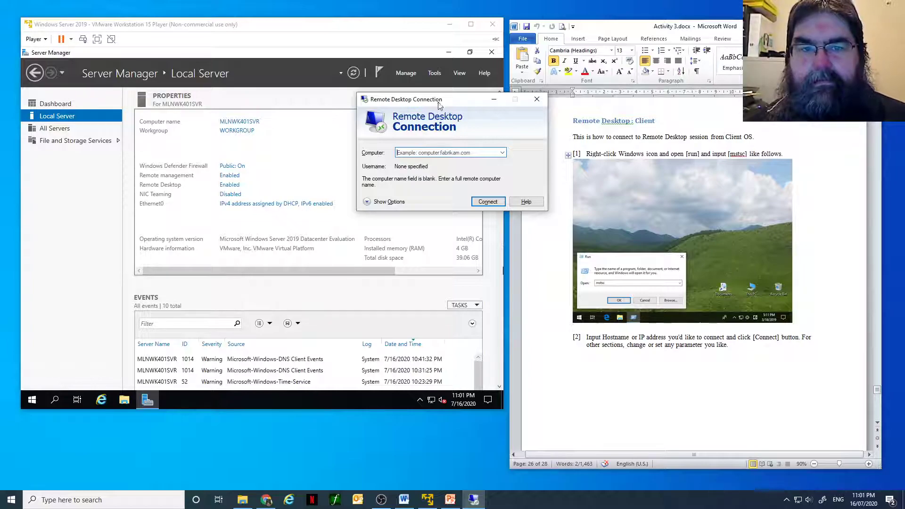
pyautogui.moveTo(438, 106); pyautogui.dragTo(355, 204)
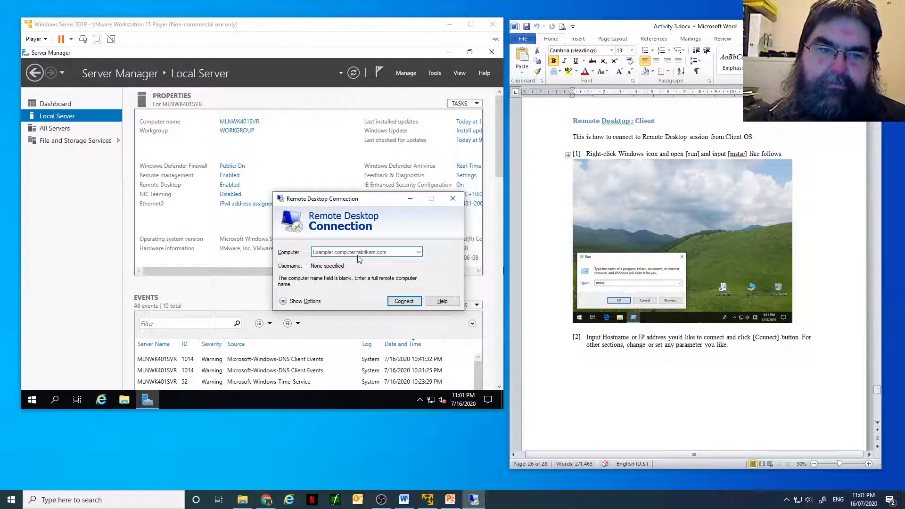
pyautogui.moveTo(348, 199); pyautogui.dragTo(634, 220)
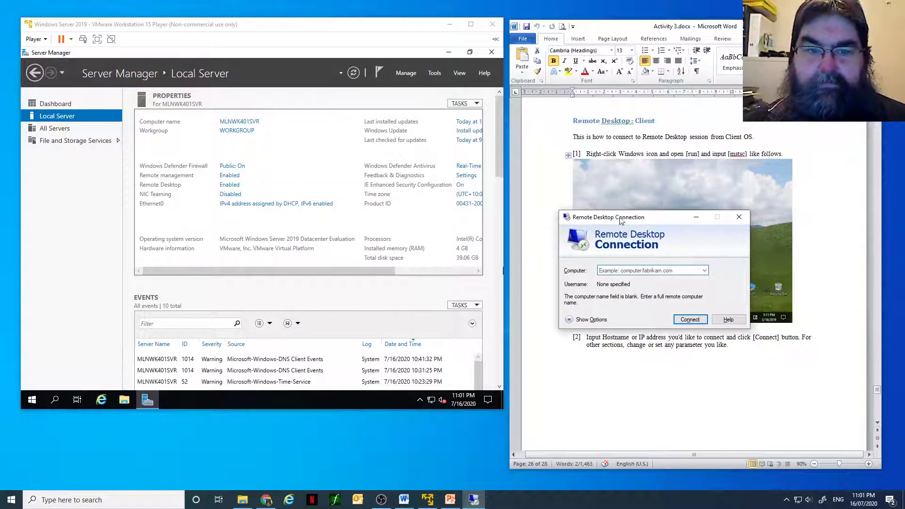
# Step: Look up the IPv4 address in the server's Ethernet0 network connection details
pyautogui.click(256, 204)
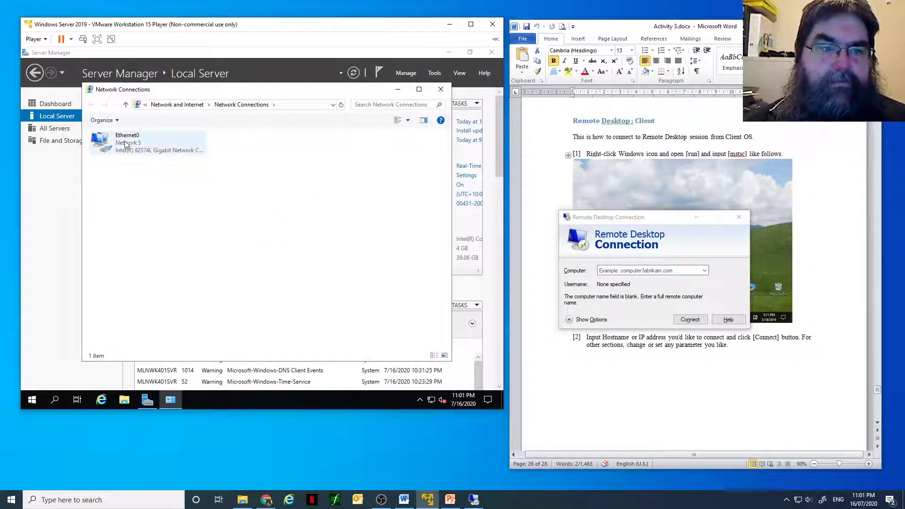
pyautogui.doubleClick(127, 142)
pyautogui.click(211, 217)
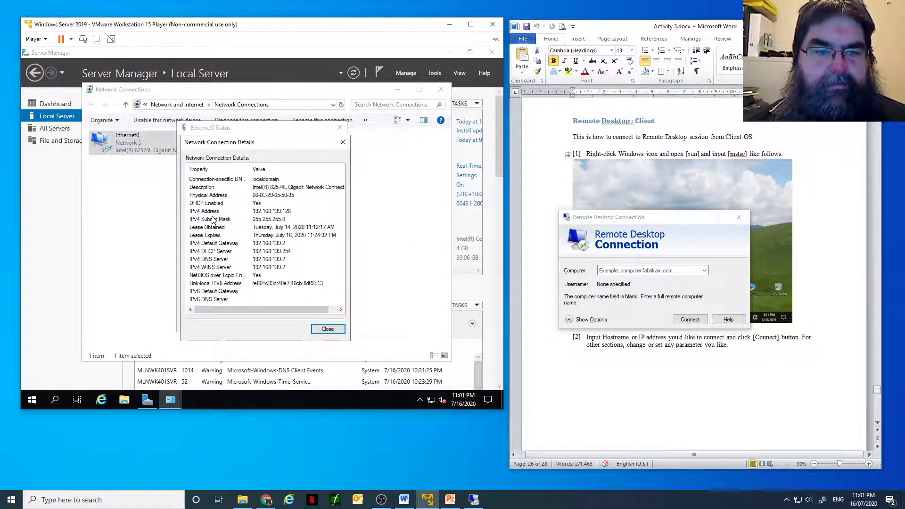
# Step: Enter 192.168.139.128 as the computer to connect to in Remote Desktop Connection
pyautogui.click(607, 270)
pyautogui.write('192.168')
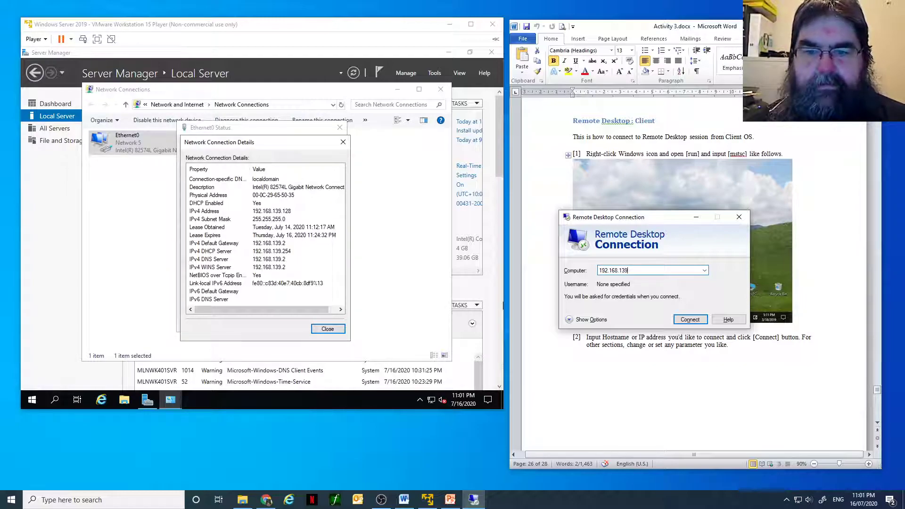
pyautogui.write('.139.128')
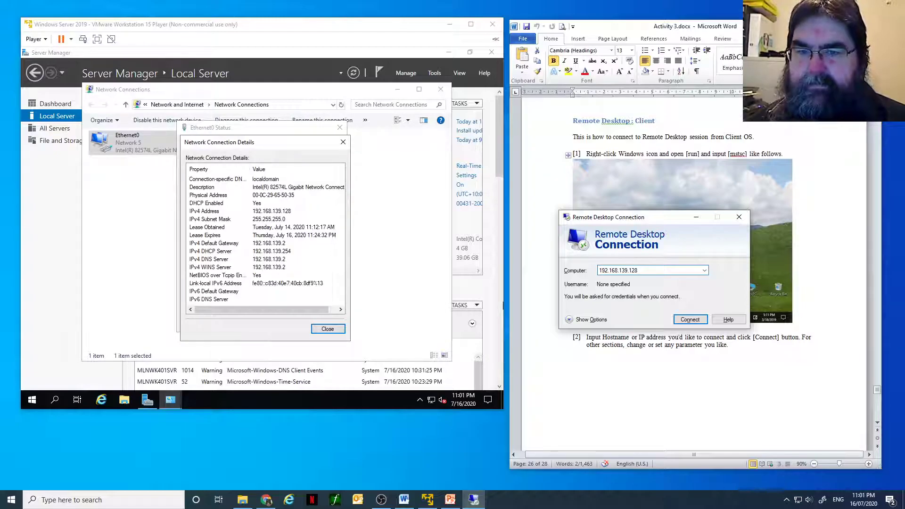
# Step: Start the connection to 192.168.139.128 and try to sign in with the suggested Microsoft account by entering its password
pyautogui.press('Return')
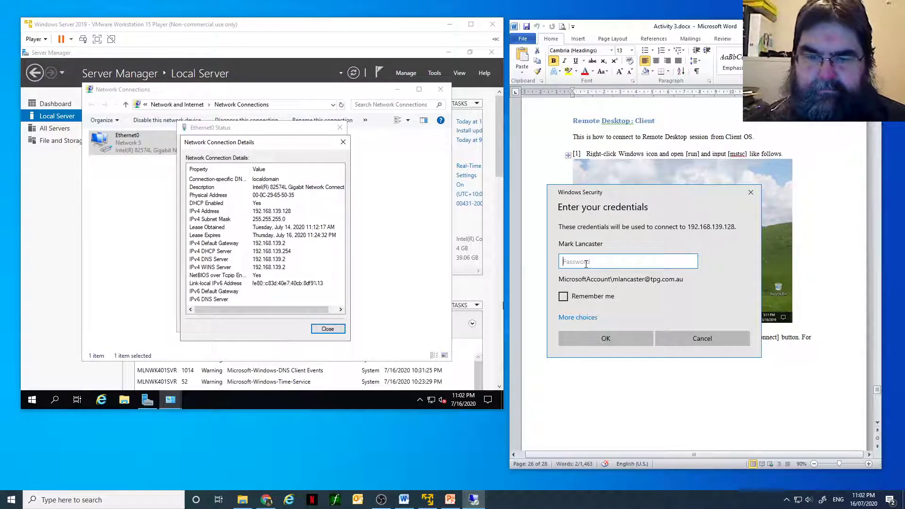
pyautogui.write('•')
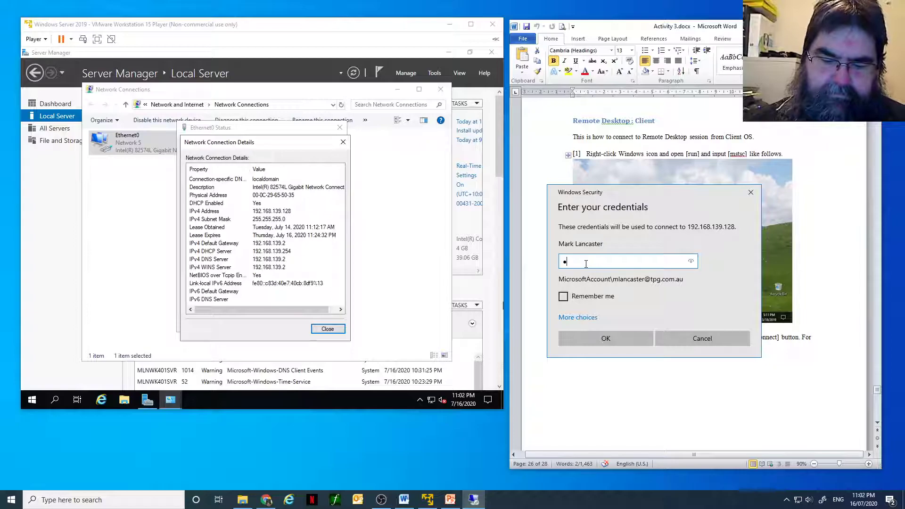
pyautogui.write('••••••••')
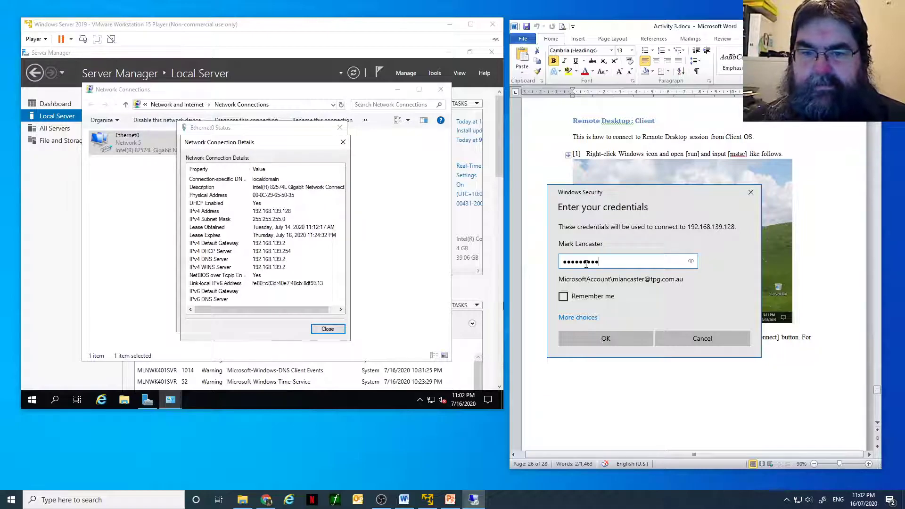
pyautogui.press('Return')
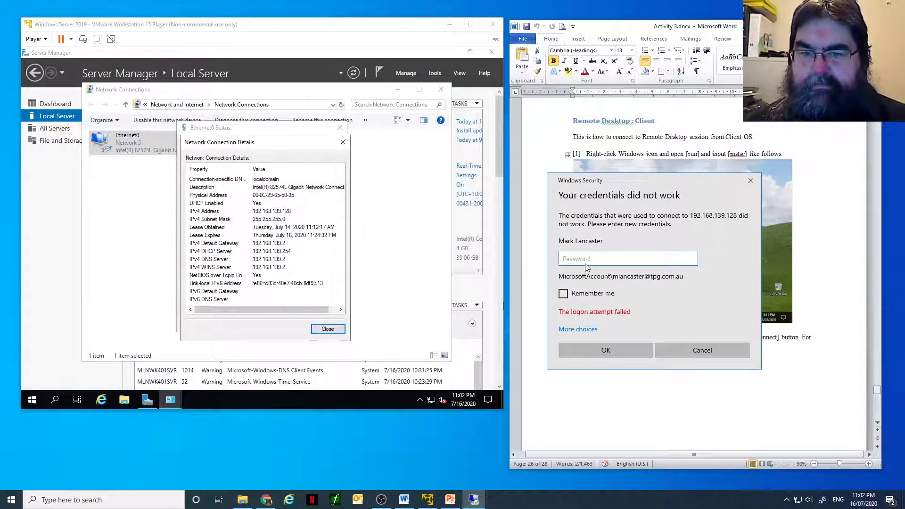
# Step: Sign in with a different account, using the username iTeachCisco and its password, and connect despite the certificate errors
pyautogui.click(574, 330)
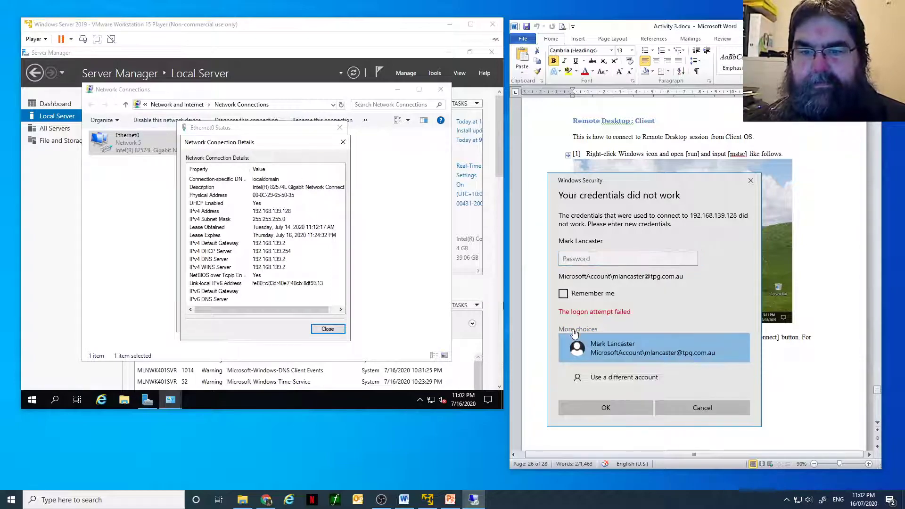
pyautogui.click(606, 378)
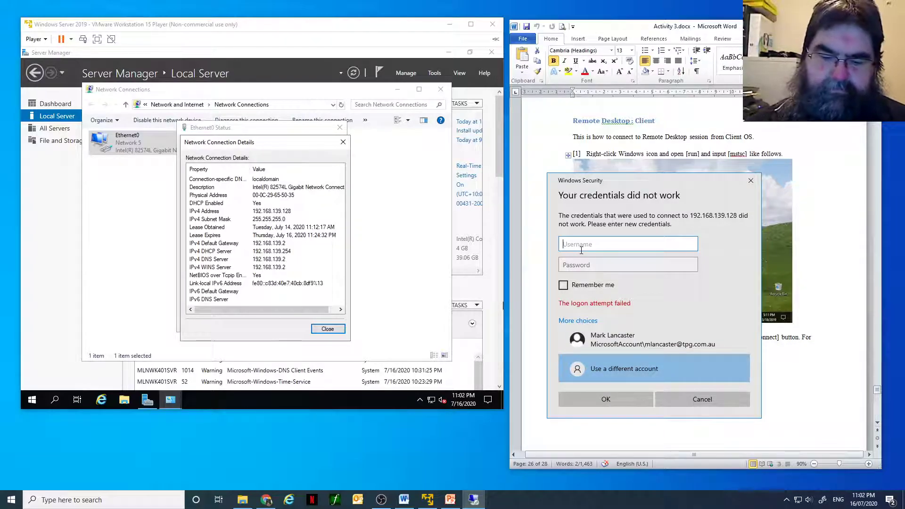
pyautogui.write('1')
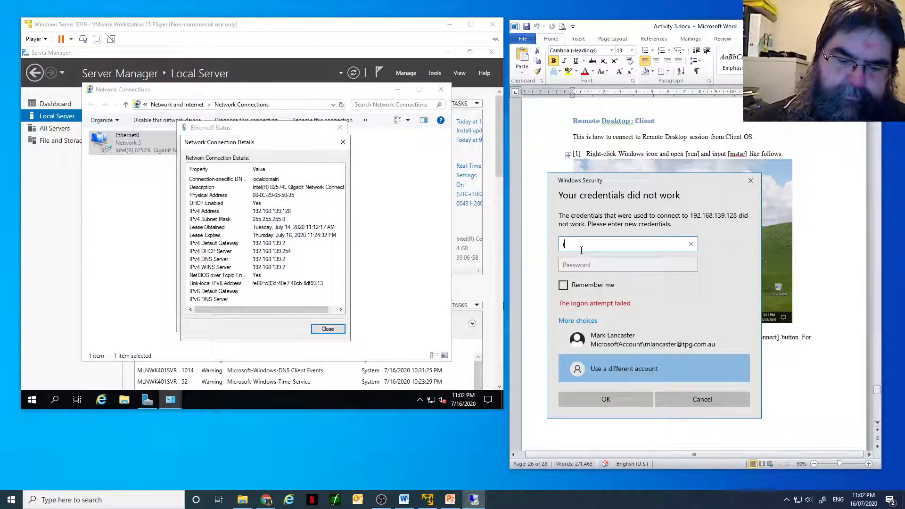
pyautogui.write('TeachC')
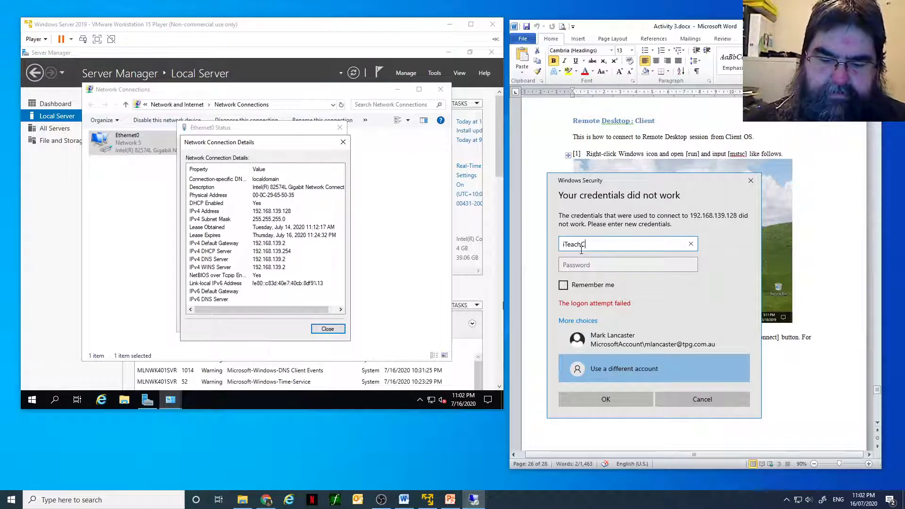
pyautogui.write('isco')
pyautogui.click(583, 266)
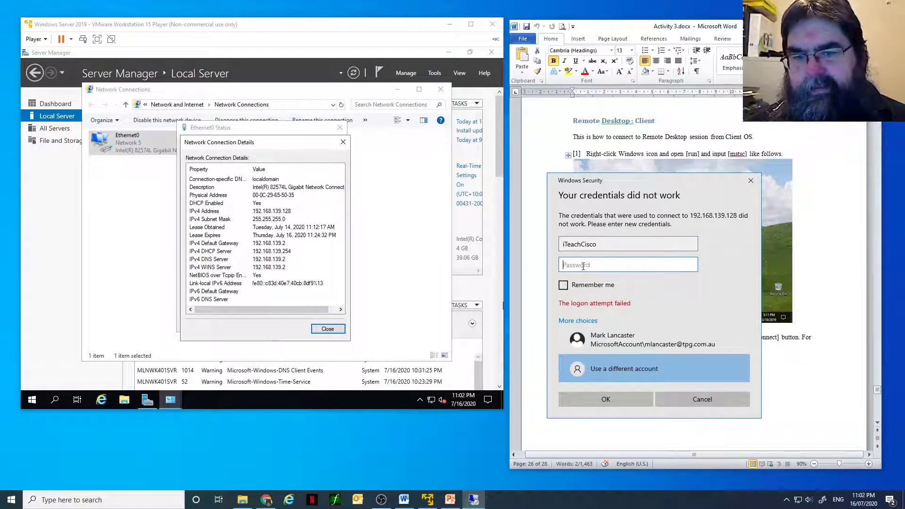
pyautogui.write('●●●●●')
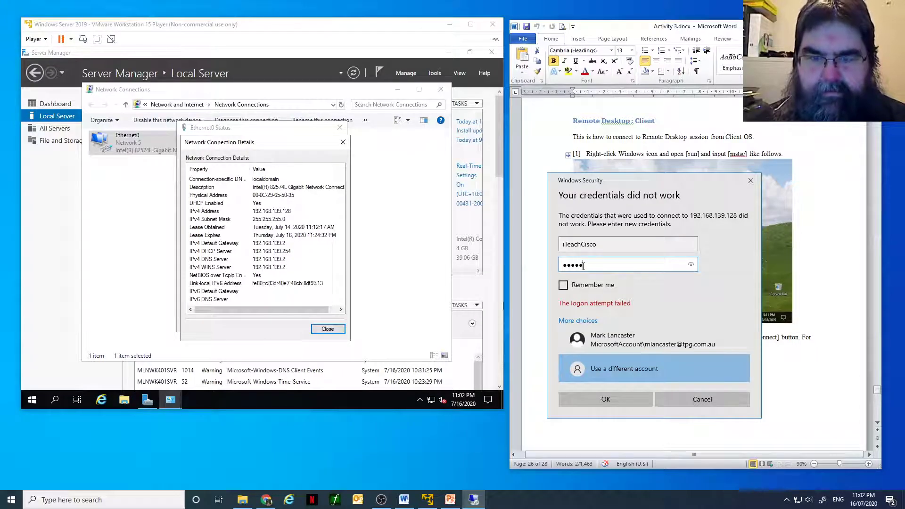
pyautogui.write('●●●●')
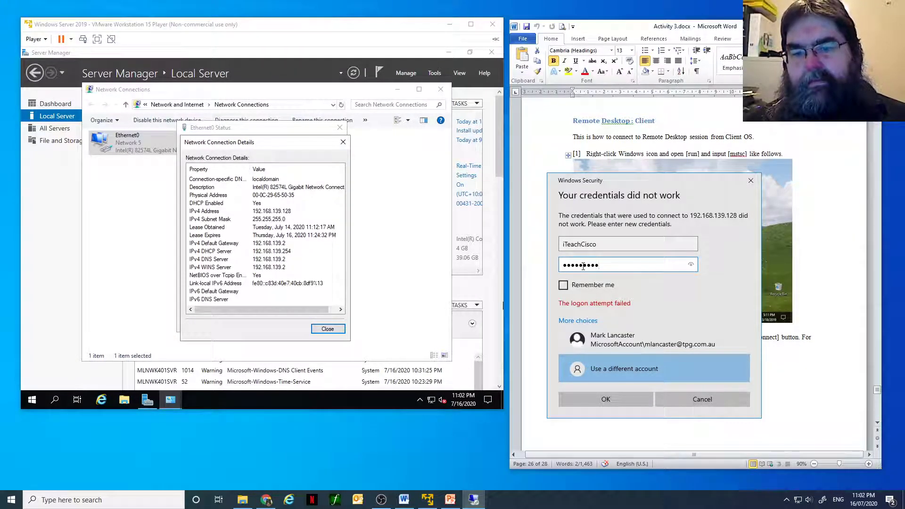
pyautogui.press('Return')
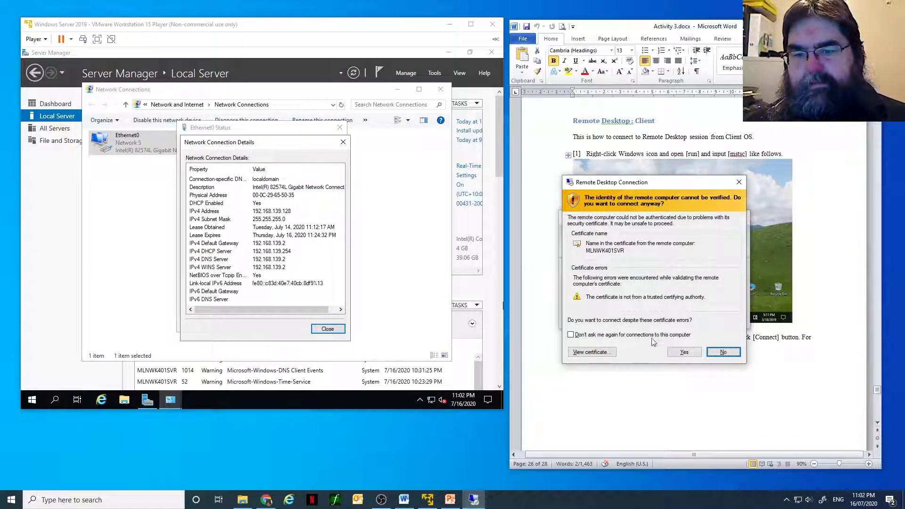
pyautogui.click(683, 352)
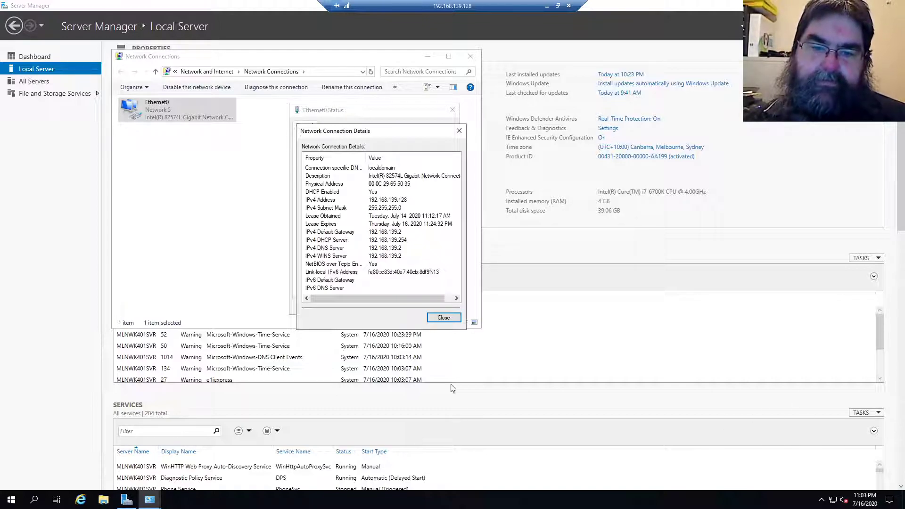
# Step: Close the connection details, Ethernet0 status and Network Connections windows inside the remote session
pyautogui.click(442, 319)
pyautogui.click(439, 307)
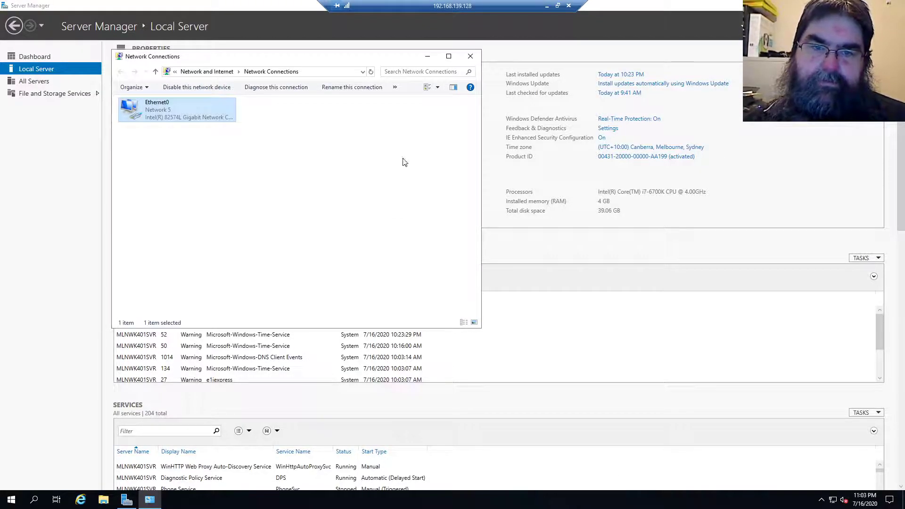
pyautogui.click(469, 56)
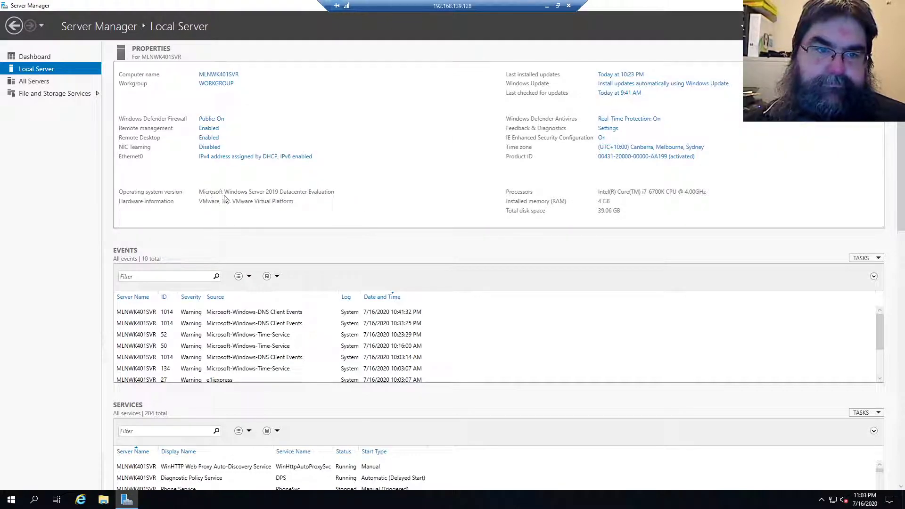
# Step: Review the server's Remote Desktop settings in System Properties without changing them, and disconnect the remote session
pyautogui.click(208, 138)
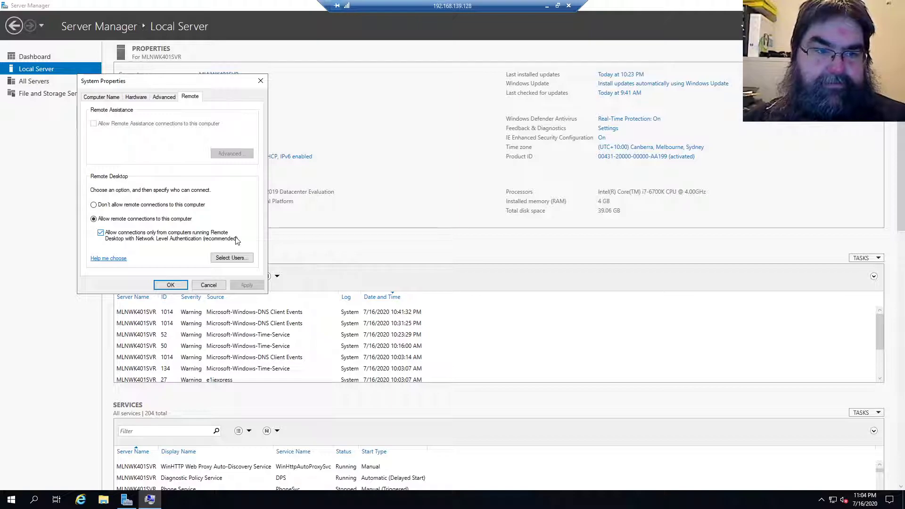
pyautogui.click(258, 80)
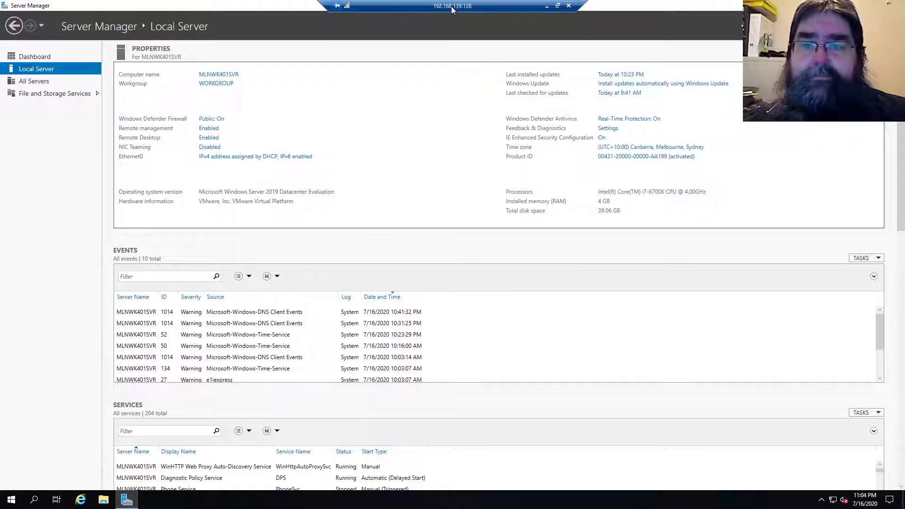
pyautogui.click(569, 8)
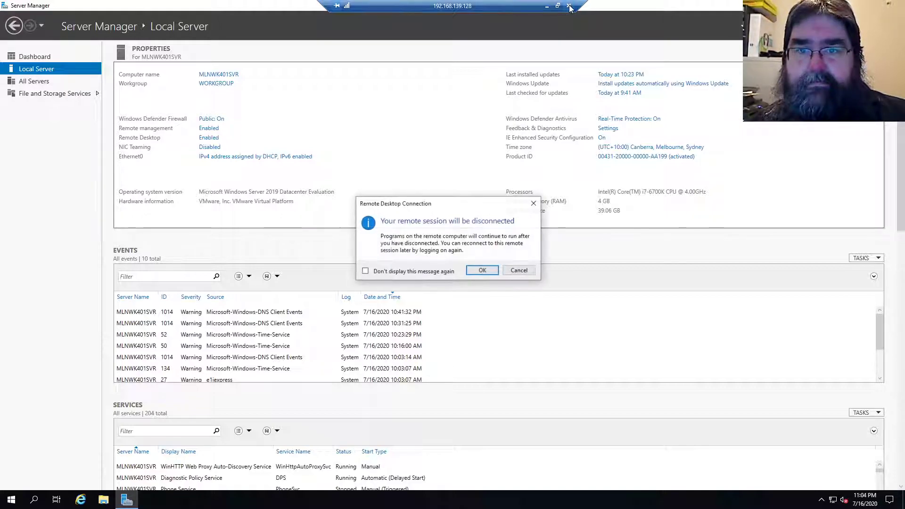
pyautogui.click(483, 272)
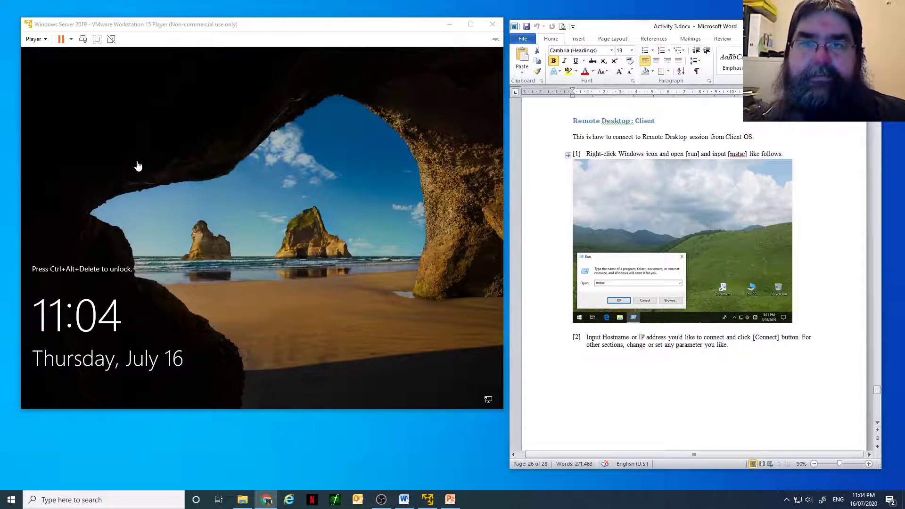
# Step: Unlock the Windows Server 2019 virtual machine in VMware Player by entering the account password for the preselected user
pyautogui.click(83, 39)
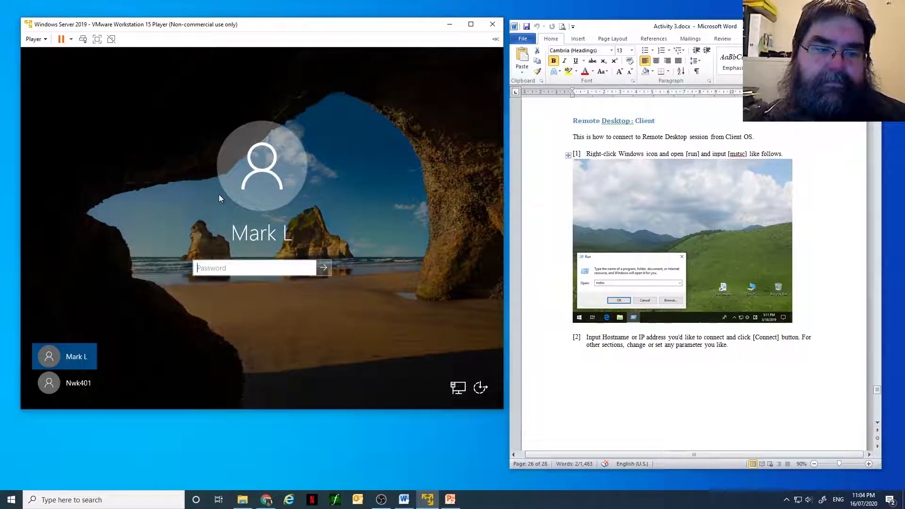
pyautogui.write('•••••••••')
pyautogui.press('Return')
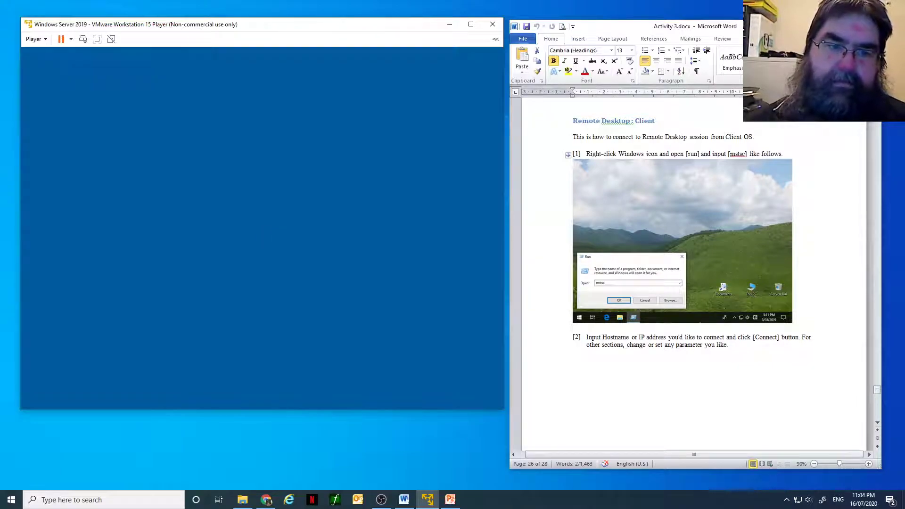